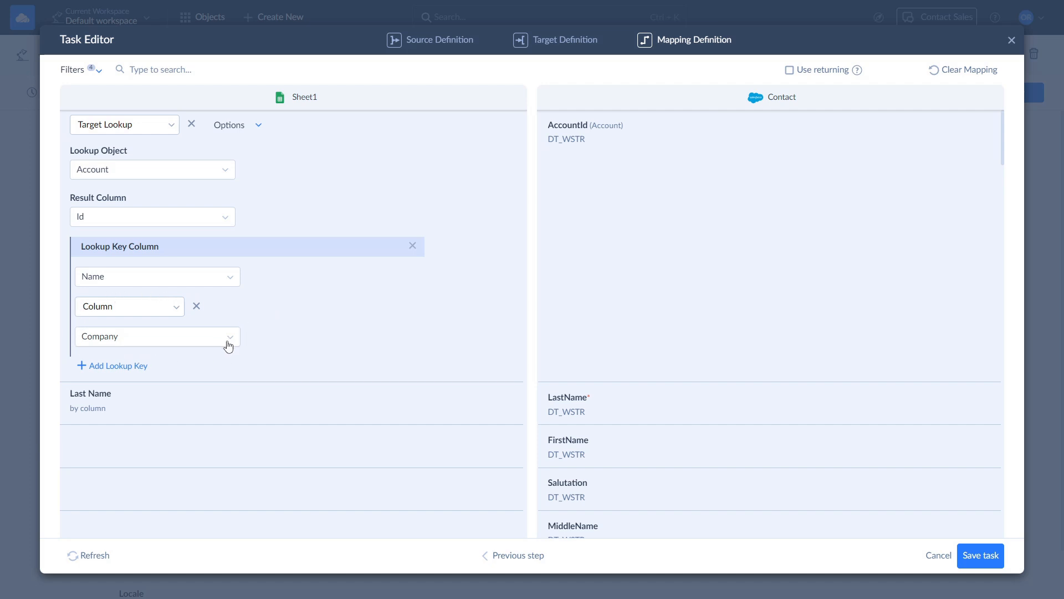
click(184, 318)
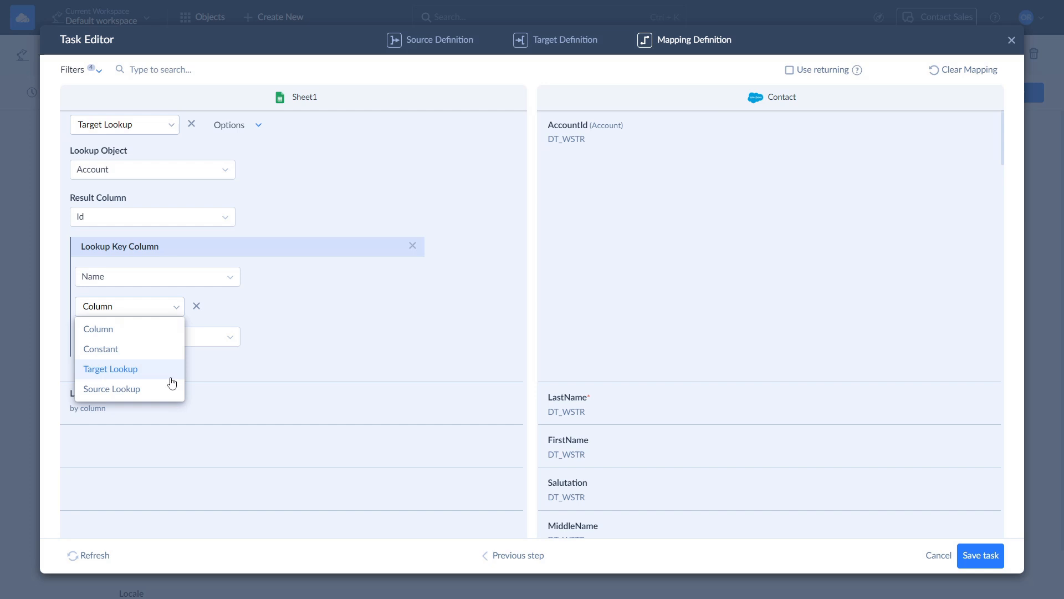
click(177, 314)
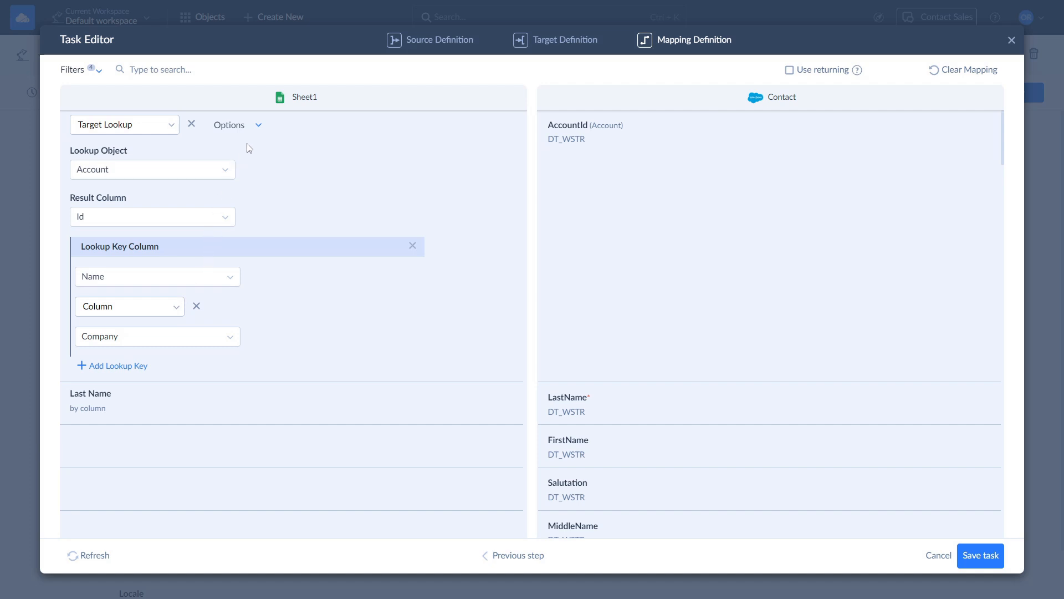
click(259, 128)
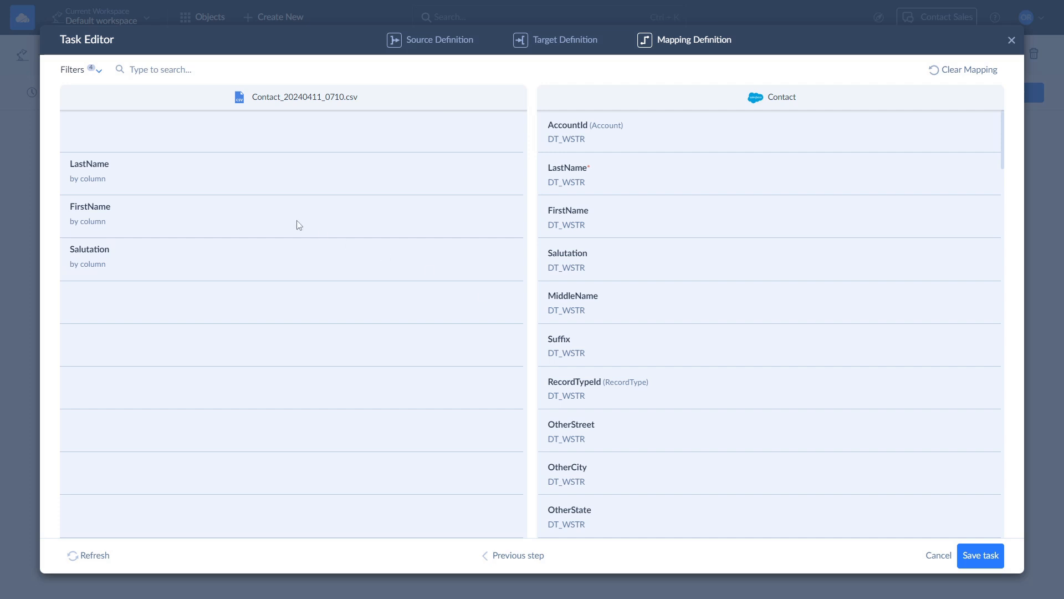
Step: Map the Contact object's AccountId field by Target Lookup
click(188, 140)
click(157, 131)
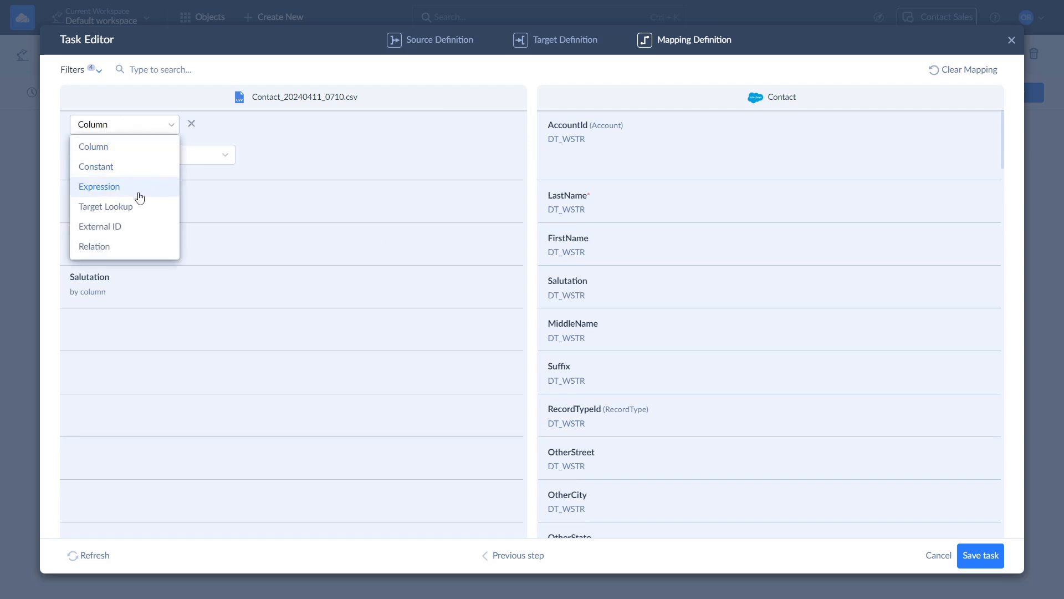
click(136, 206)
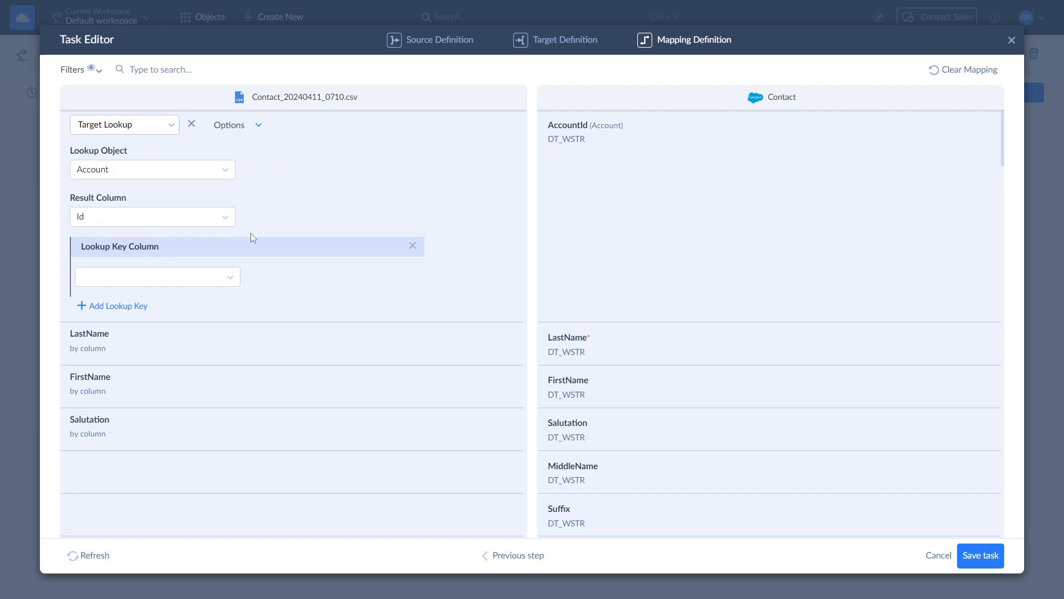
Step: Set Name as the AccountId lookup's key column and match it to the Company source column
click(235, 280)
text(nam)
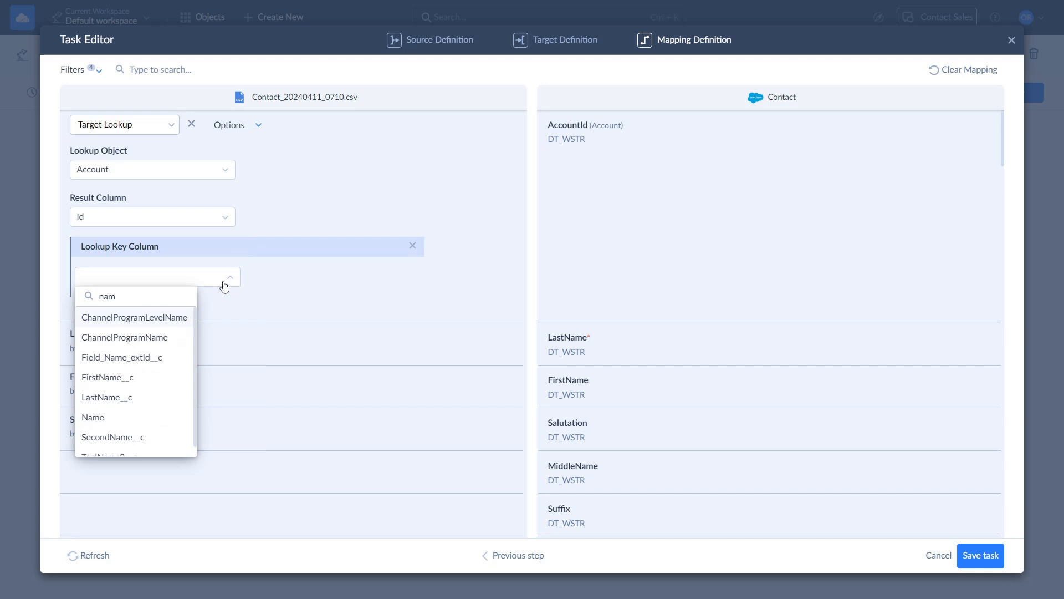
click(89, 416)
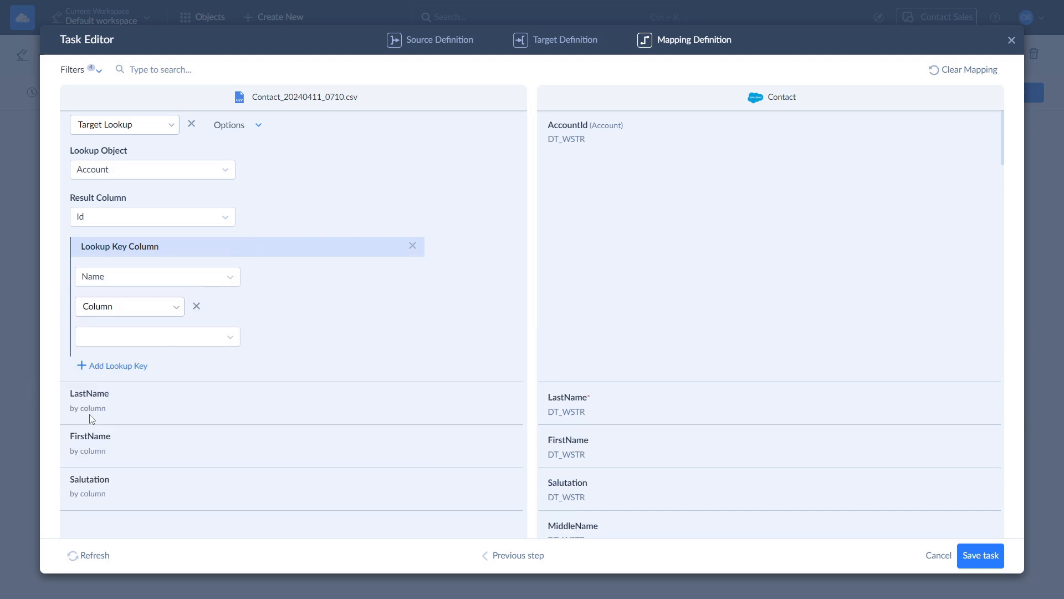
click(212, 340)
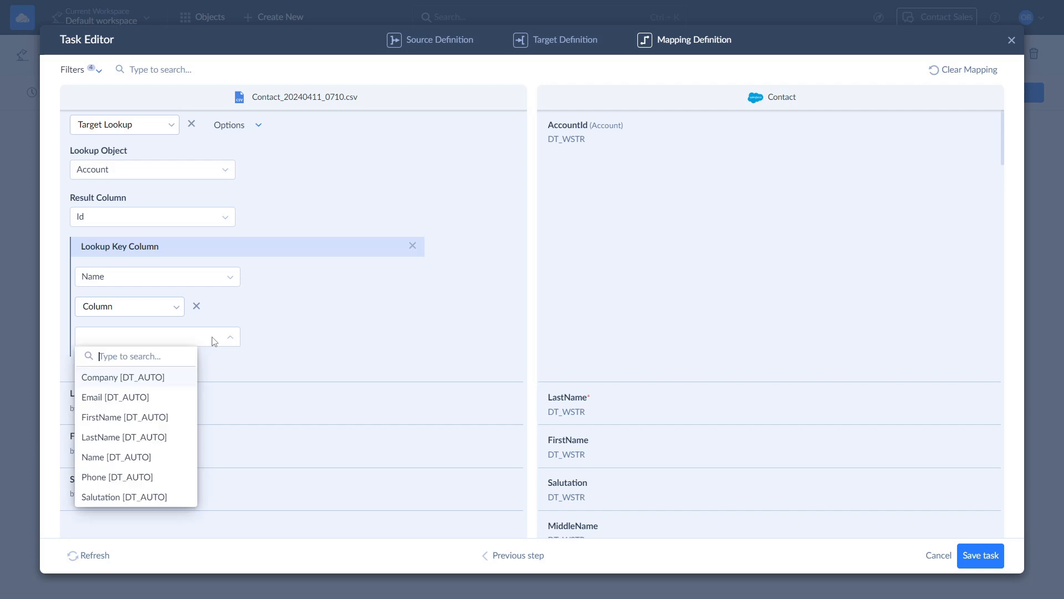
click(137, 378)
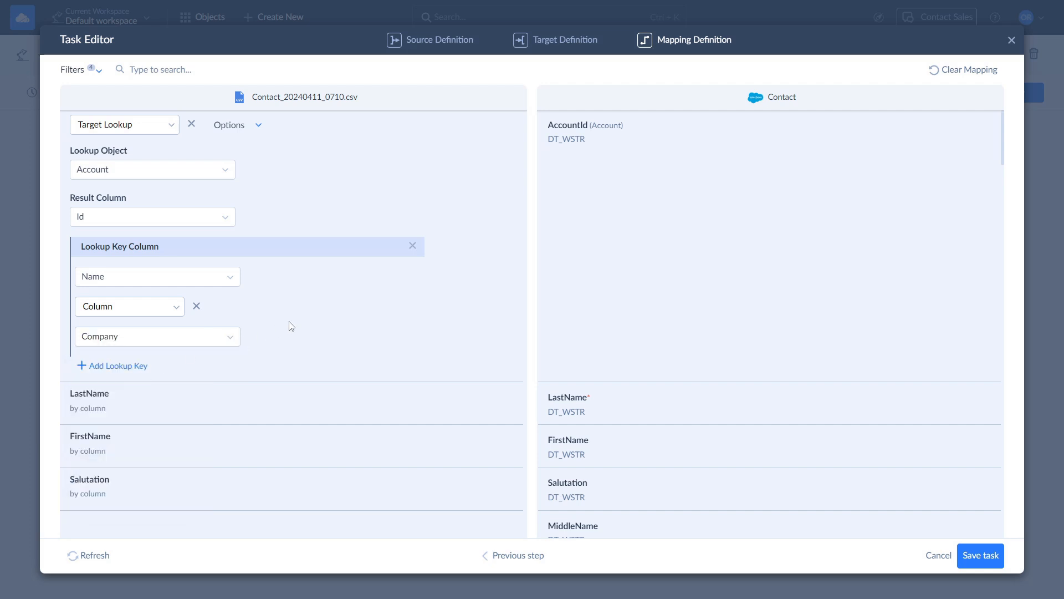
click(255, 133)
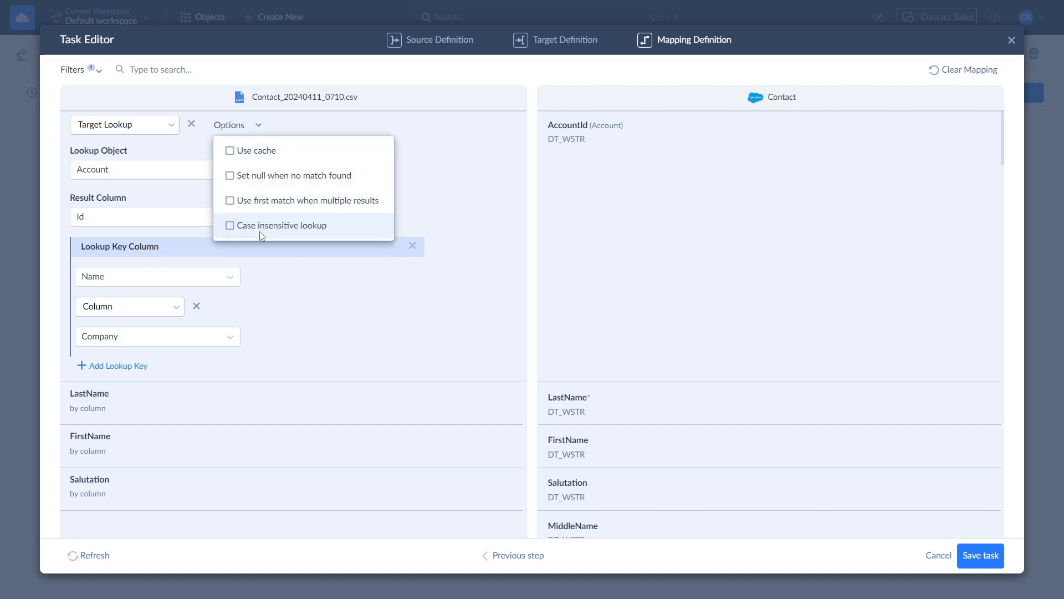
click(283, 302)
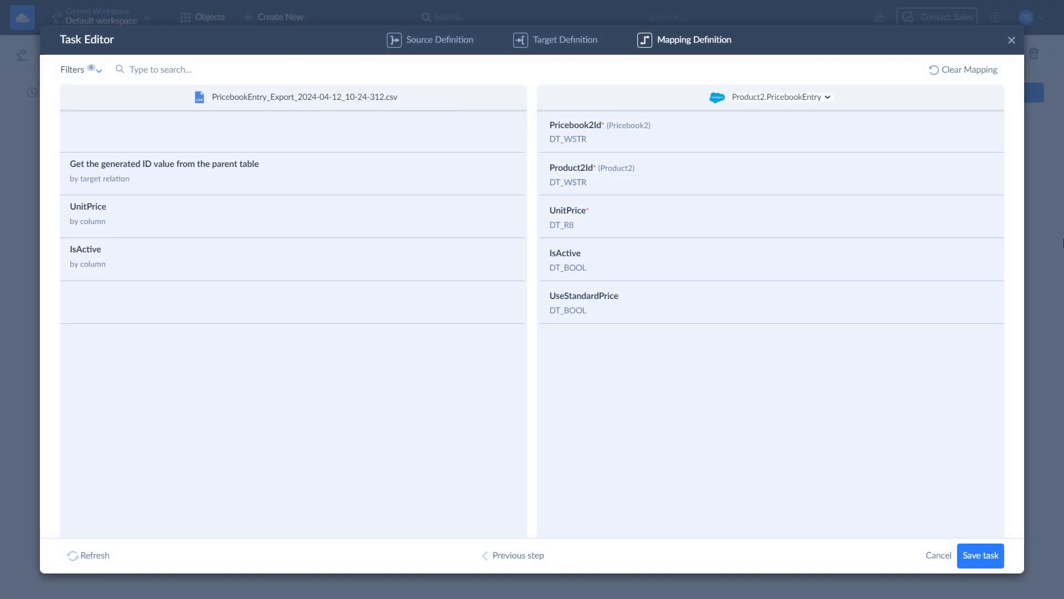
Step: Map the Pricebook2Id field of Product2.PricebookEntry by Target Lookup
click(254, 125)
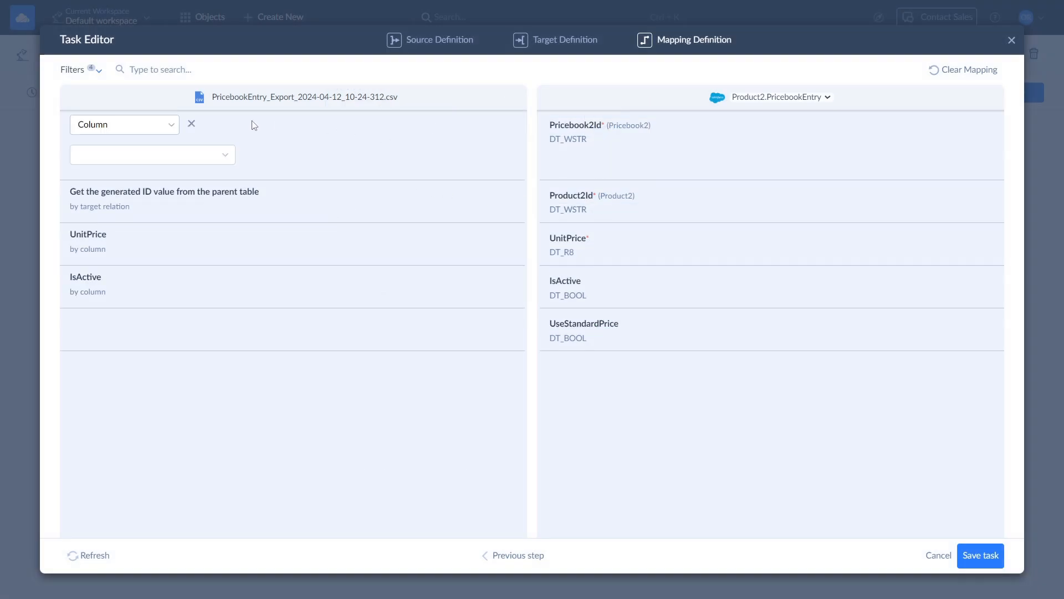
click(145, 125)
click(123, 207)
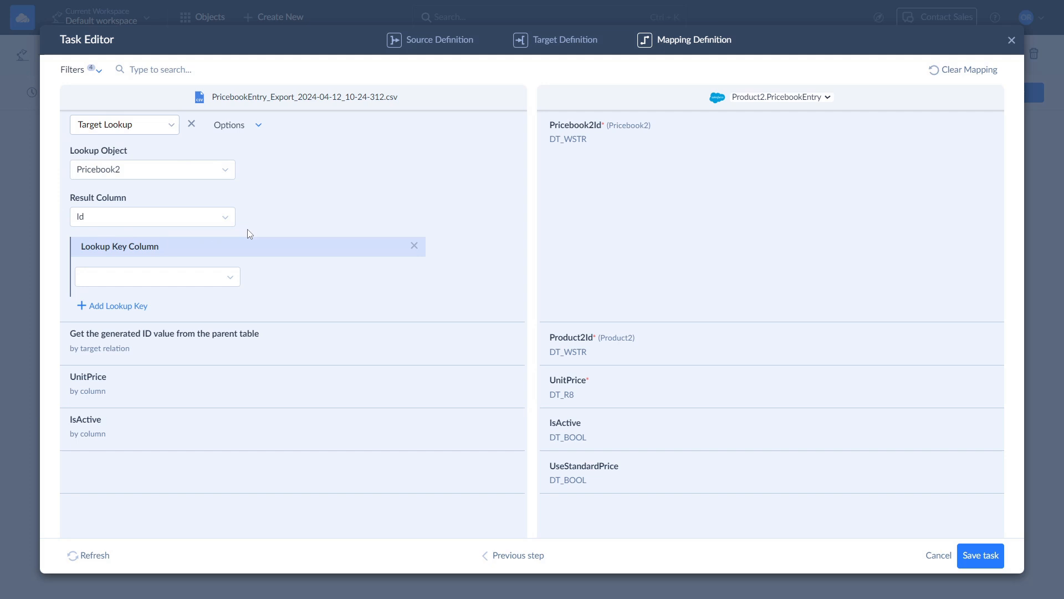
Step: Set Name as the Pricebook2Id lookup's key column and match it to the constant "Standard Price Book"
click(234, 278)
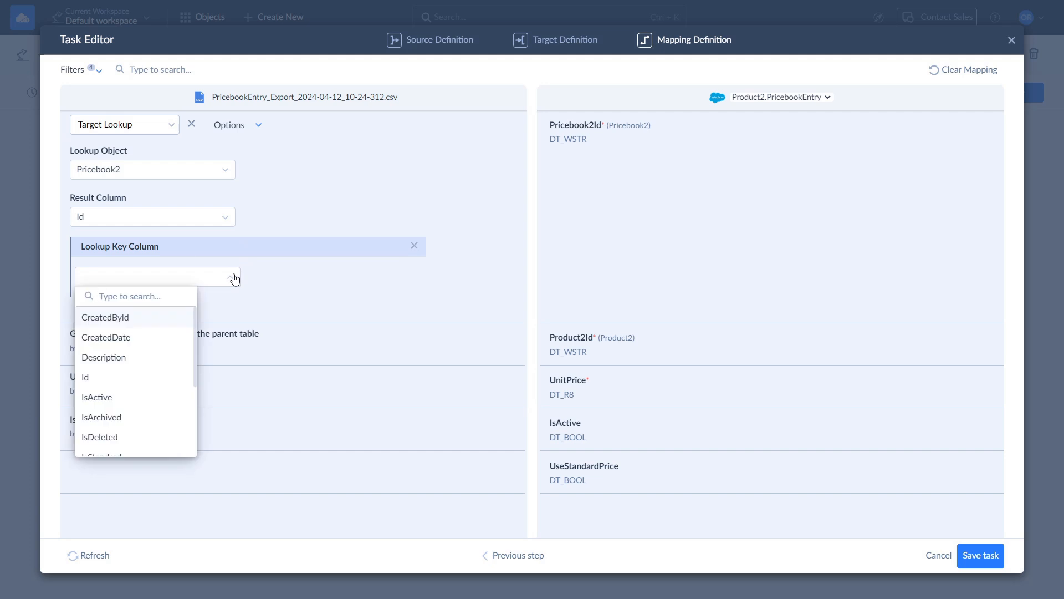
text(nam)
click(173, 317)
click(161, 308)
click(132, 347)
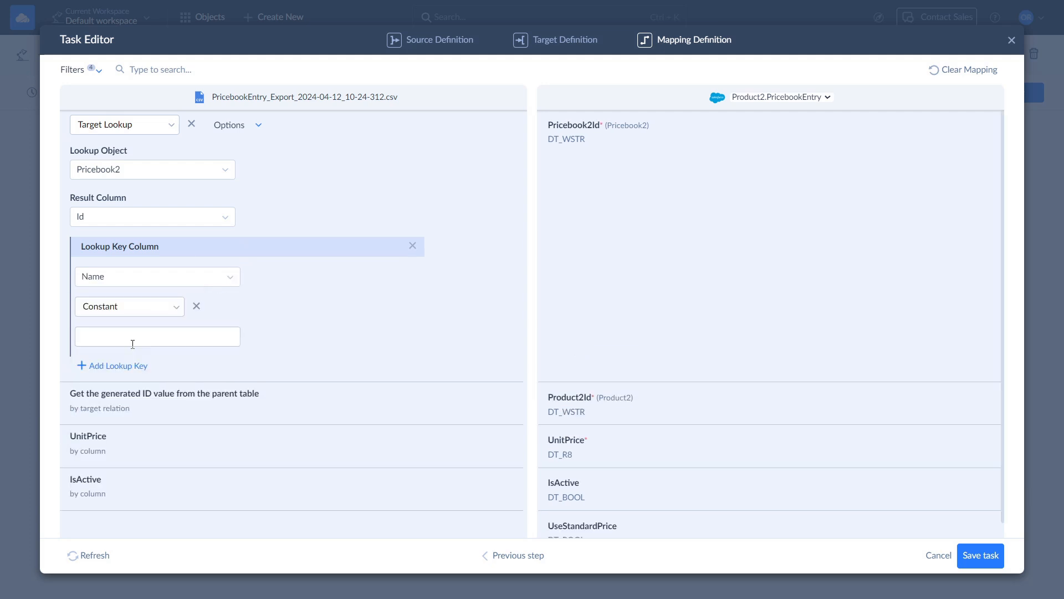
click(131, 338)
text(Standard Price Book)
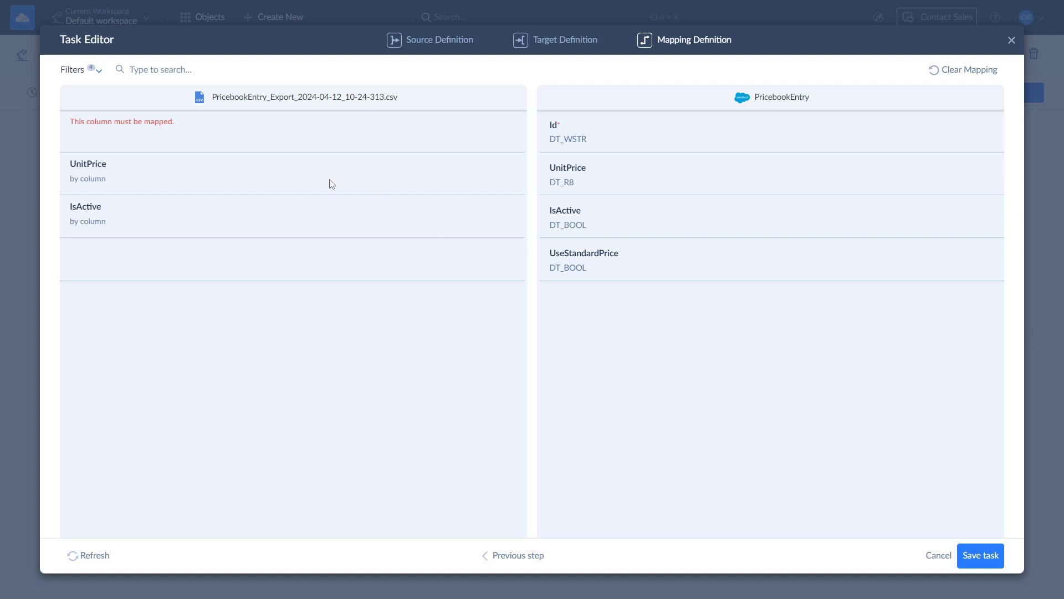
Step: Map the PricebookEntry Id field by Target Lookup on the PricebookEntry object, with Id as the result column
click(79, 132)
click(118, 128)
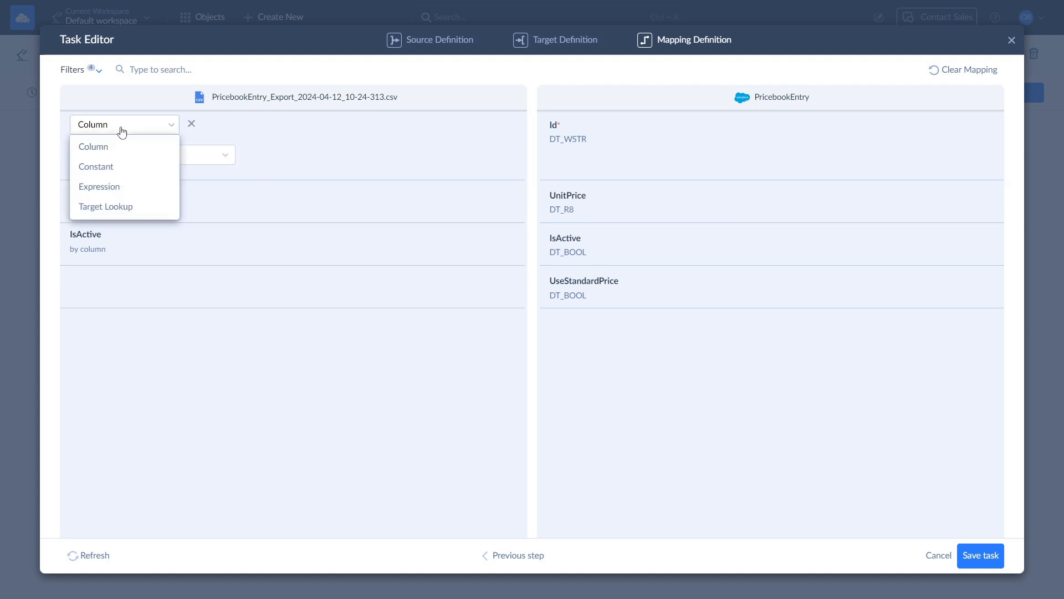
click(147, 206)
click(172, 177)
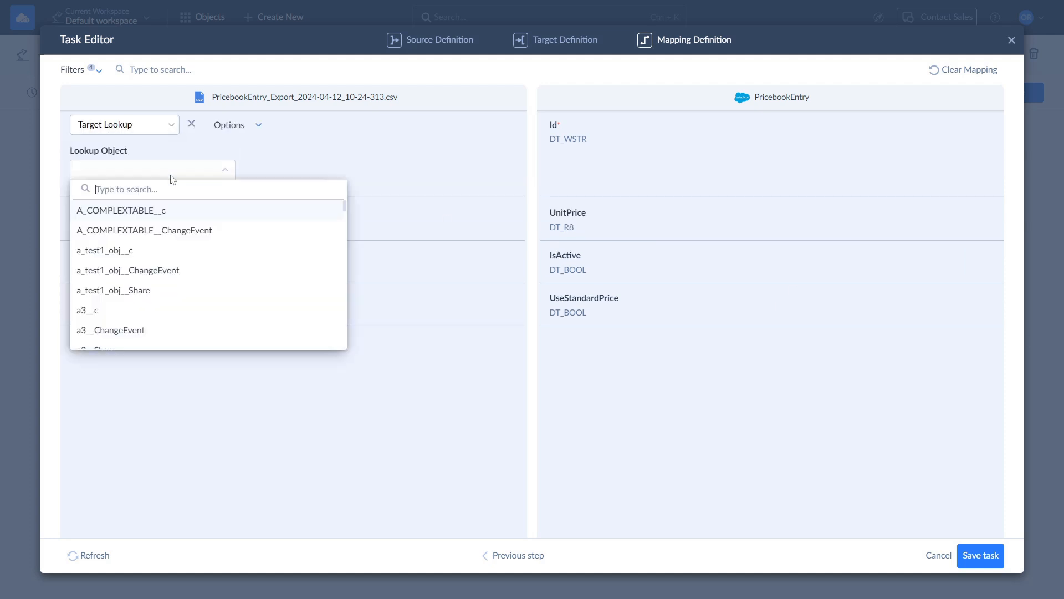
text(pri)
click(138, 270)
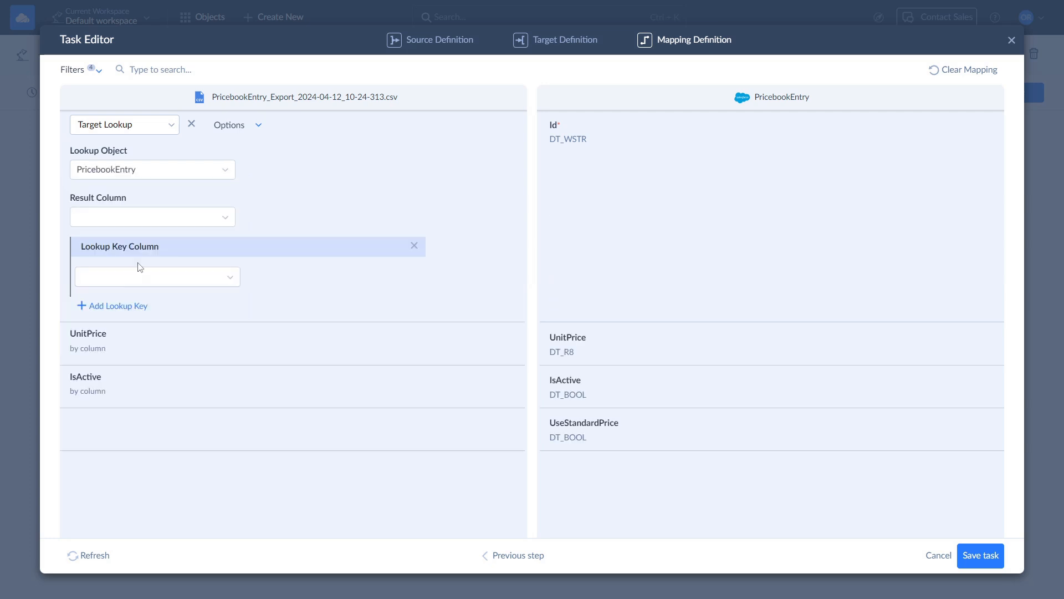
click(141, 218)
click(115, 301)
Step: Set Name as the PricebookEntry lookup's key column and match it to the Name source column
click(124, 279)
text(name)
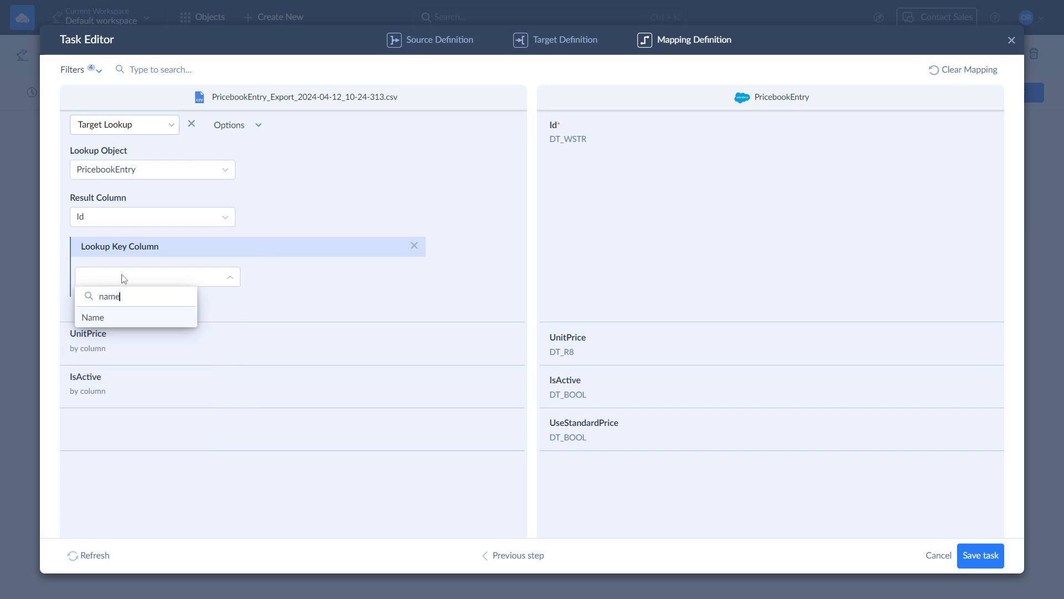
click(123, 320)
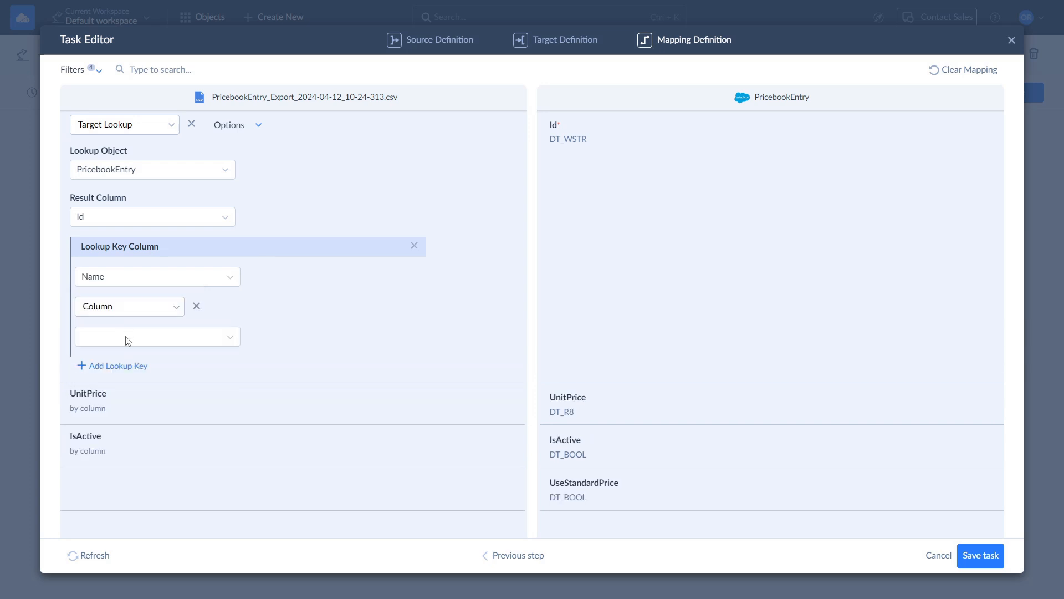
click(128, 339)
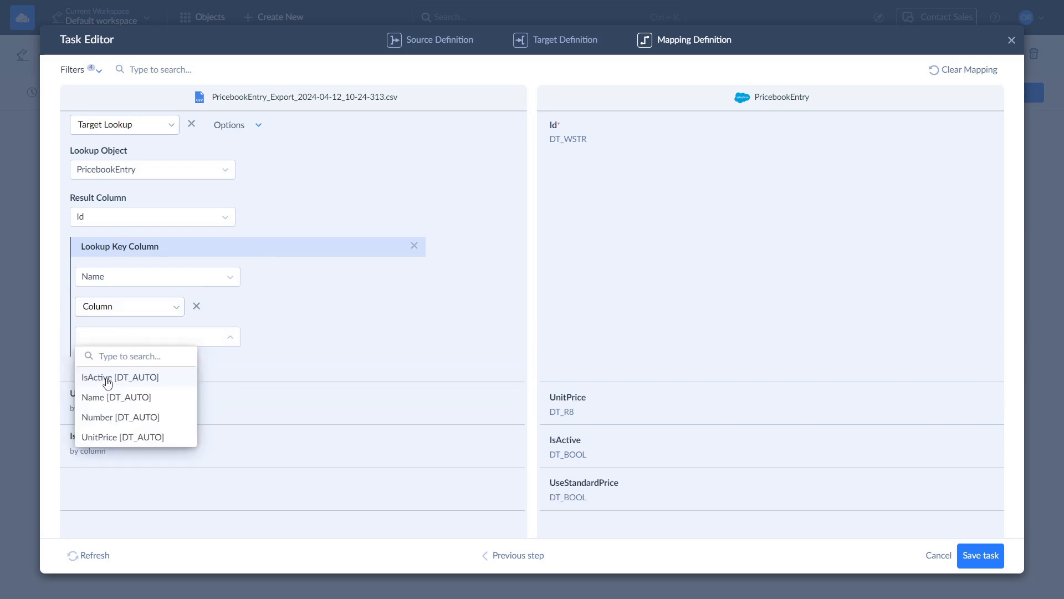
click(104, 398)
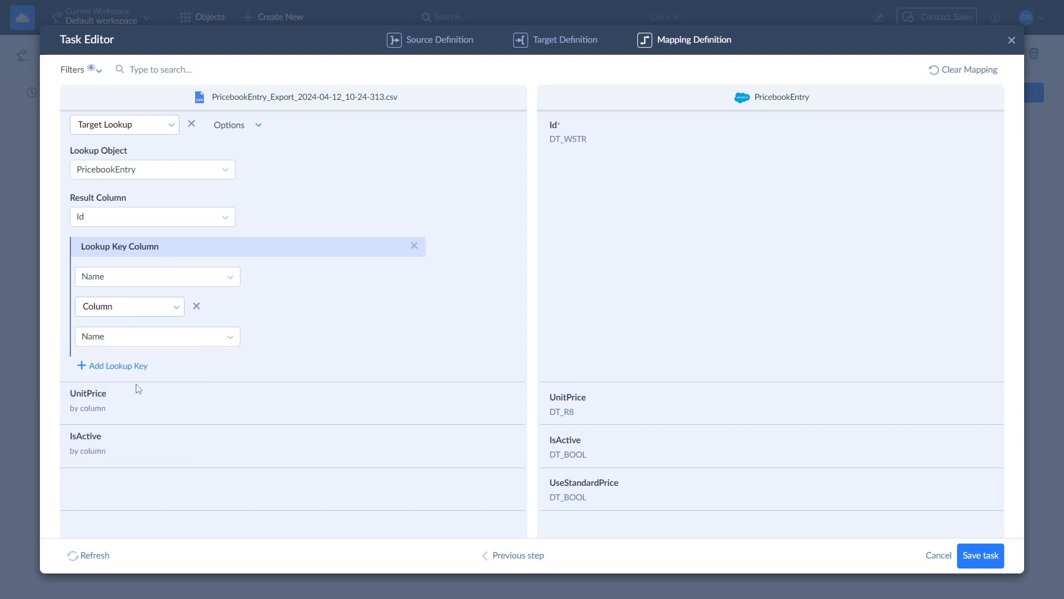
Step: Add a second lookup key on Pricebook2Id and match it to the constant 01sA000000026tGIAQ
click(133, 367)
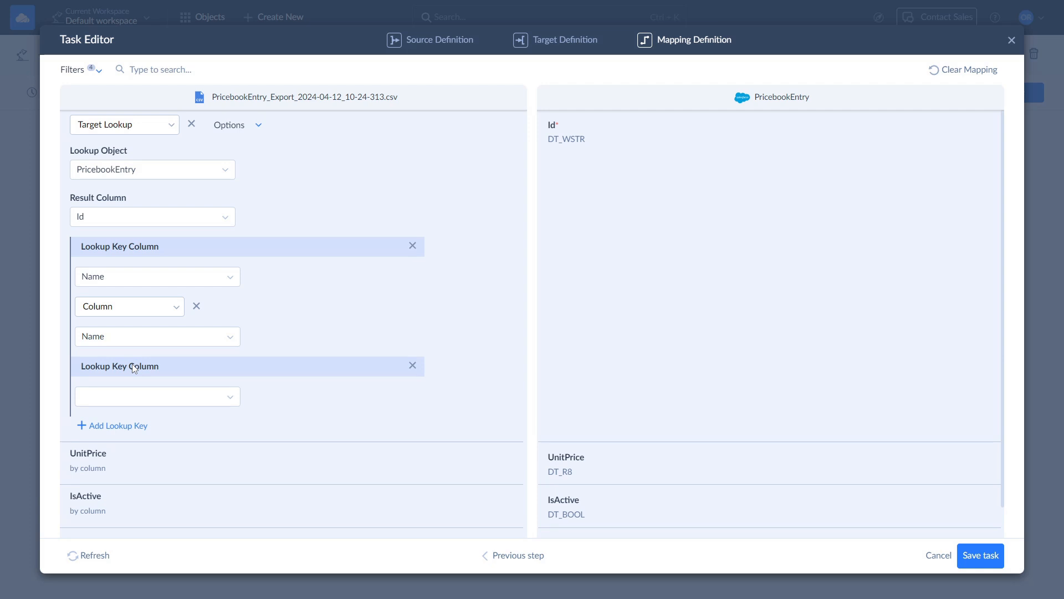
click(134, 397)
text(pri)
click(125, 436)
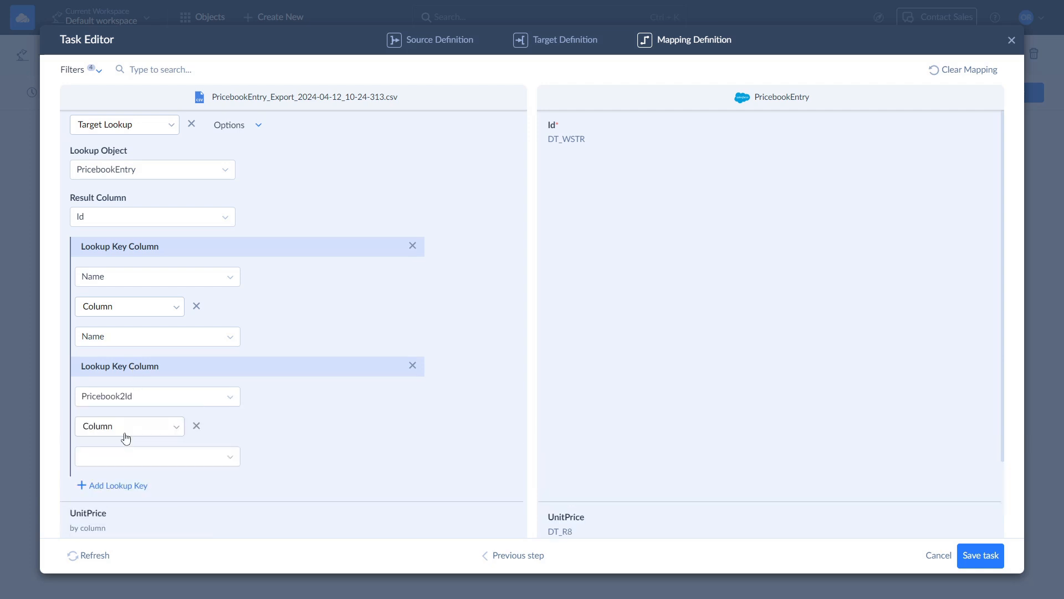
click(123, 432)
click(91, 469)
click(131, 457)
text(01sA000000026tGIAQ)
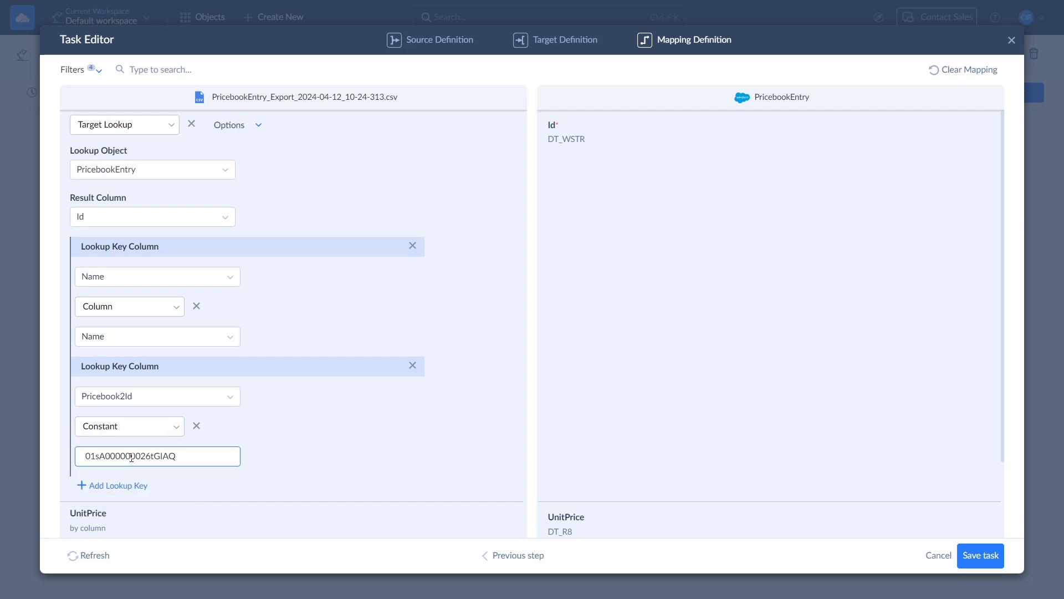